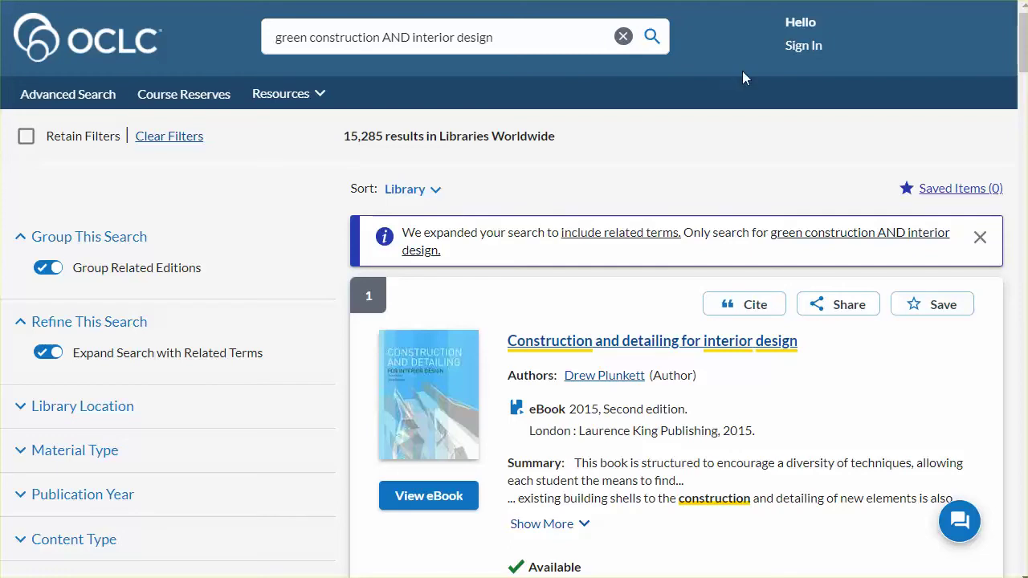
- Scroll through the first of the 15,285 library-sorted results and back to the top
{"action": "scroll", "coordinate": [742, 71], "scroll_direction": "down", "scroll_amount": 5}
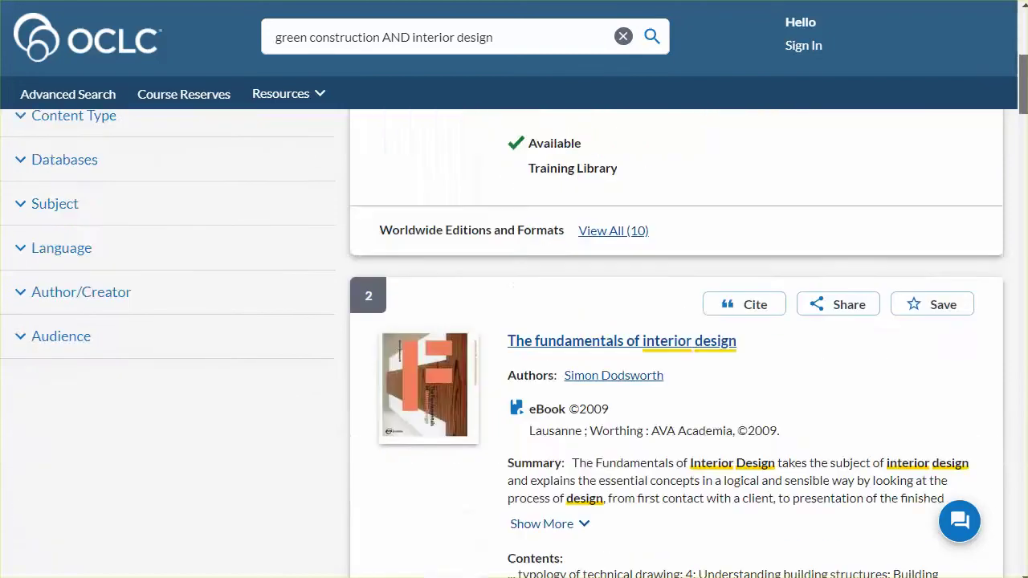
{"action": "scroll", "coordinate": [676, 338], "scroll_direction": "down", "scroll_amount": 3}
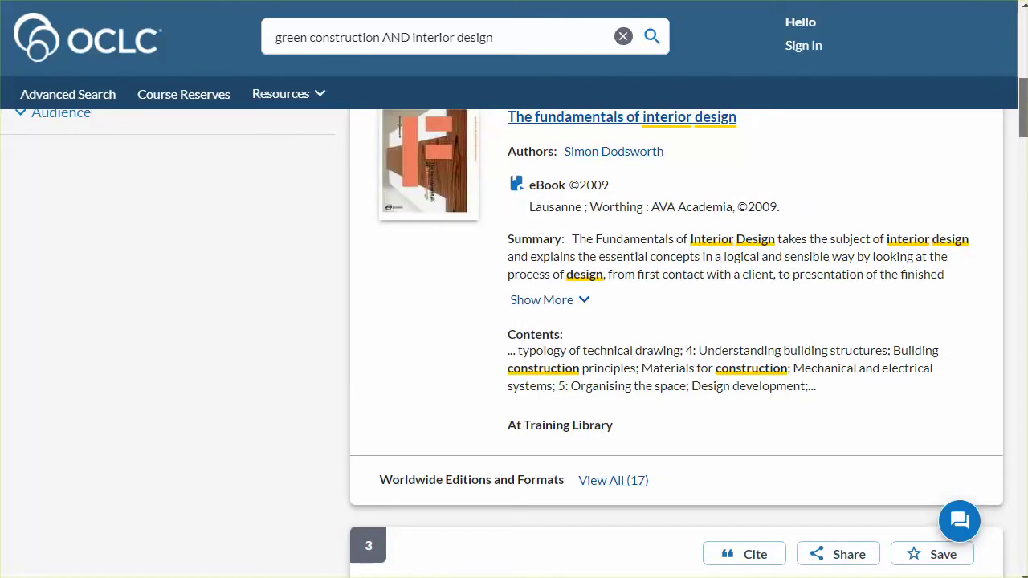
{"action": "scroll", "coordinate": [544, 166], "scroll_direction": "up", "scroll_amount": 8}
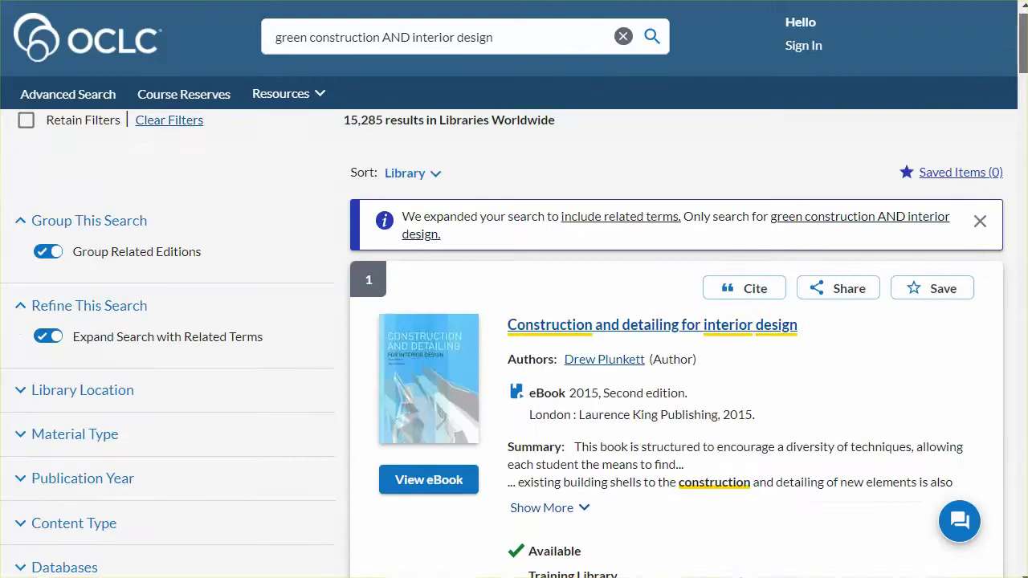
- Re-sort the 15,285 results by Best Match and reveal the Library Location options
{"action": "left_click", "coordinate": [436, 180]}
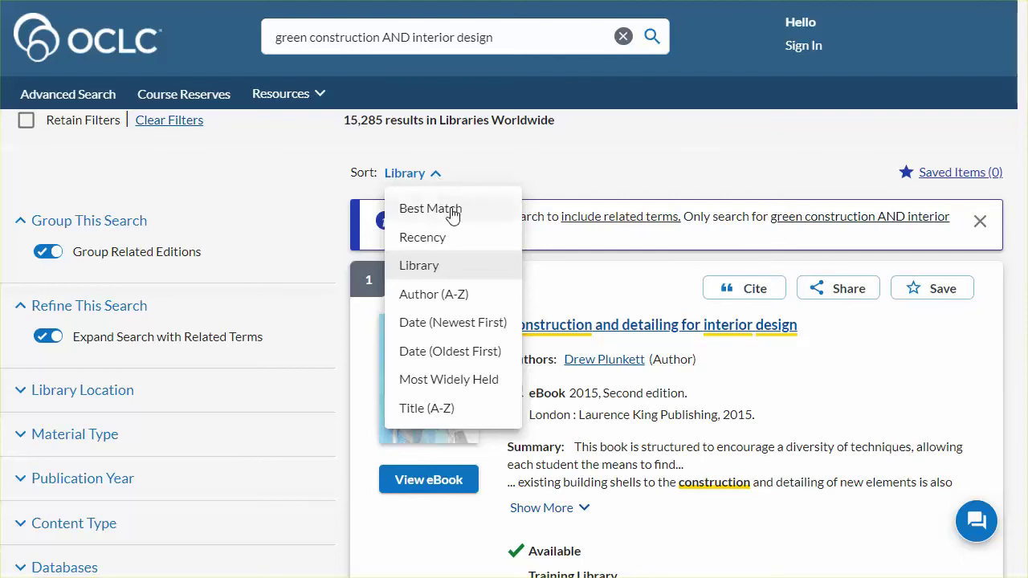
{"action": "left_click", "coordinate": [450, 212]}
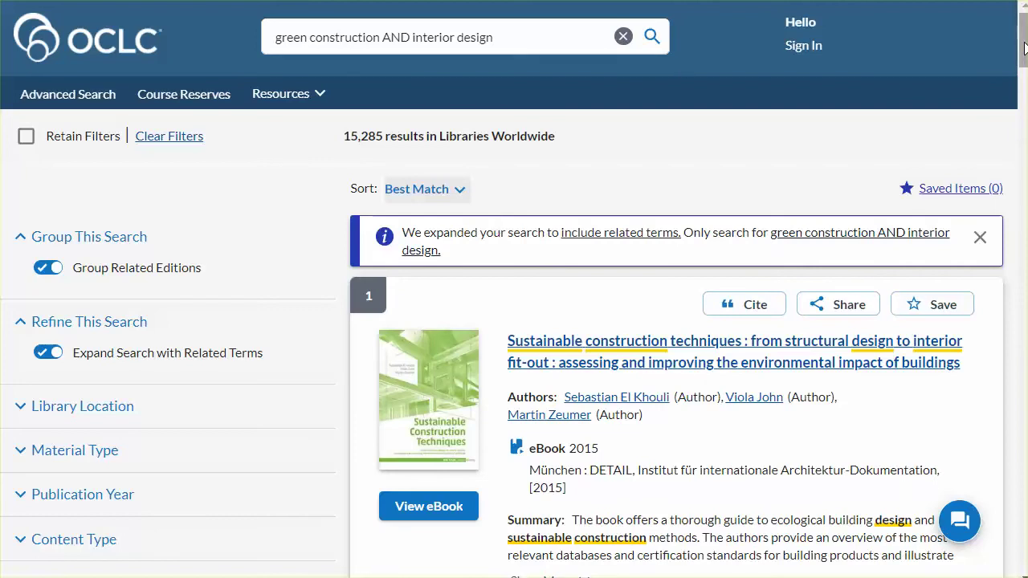
{"action": "mouse_move", "coordinate": [1024, 48]}
{"action": "left_mouse_down"}
{"action": "mouse_move", "coordinate": [1024, 195]}
{"action": "mouse_move", "coordinate": [1020, 33]}
{"action": "left_mouse_up"}
{"action": "left_click", "coordinate": [24, 408]}
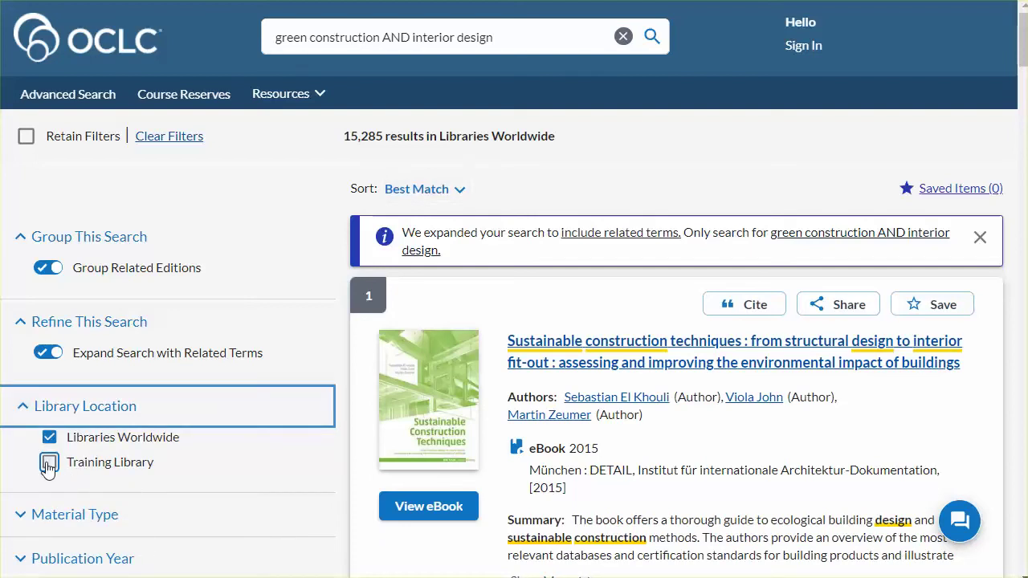
- Limit results to Training Library holdings, browse the 4,591 hits, then untick that limit
{"action": "left_click", "coordinate": [48, 465]}
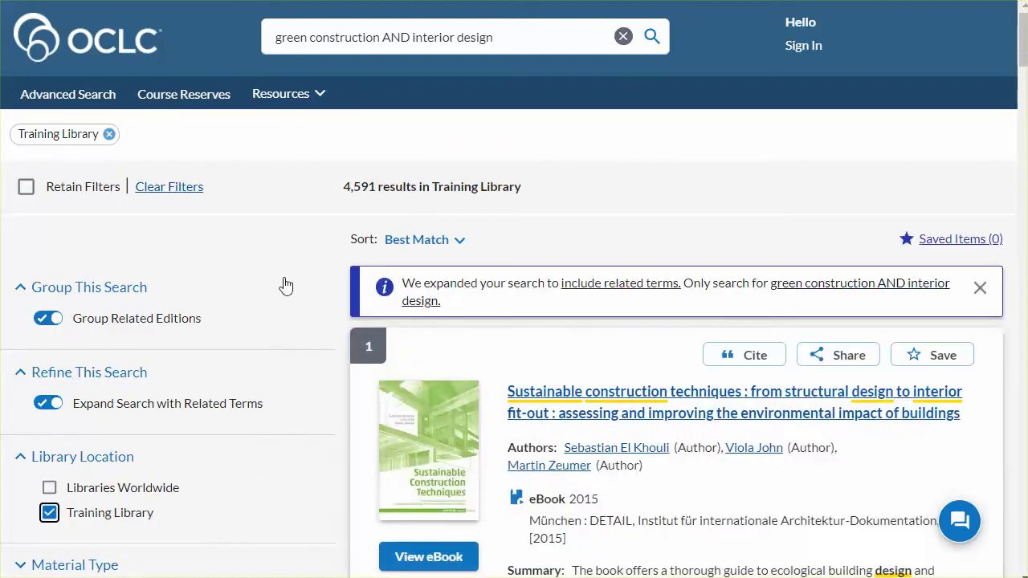
{"action": "scroll", "coordinate": [1023, 49], "scroll_direction": "down", "scroll_amount": 4}
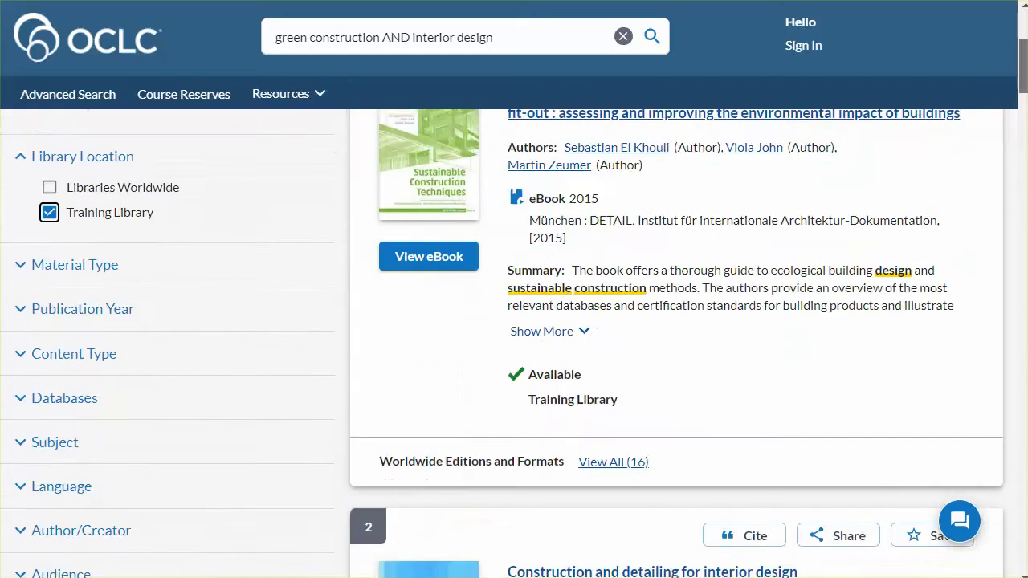
{"action": "scroll", "coordinate": [676, 345], "scroll_direction": "down", "scroll_amount": 13}
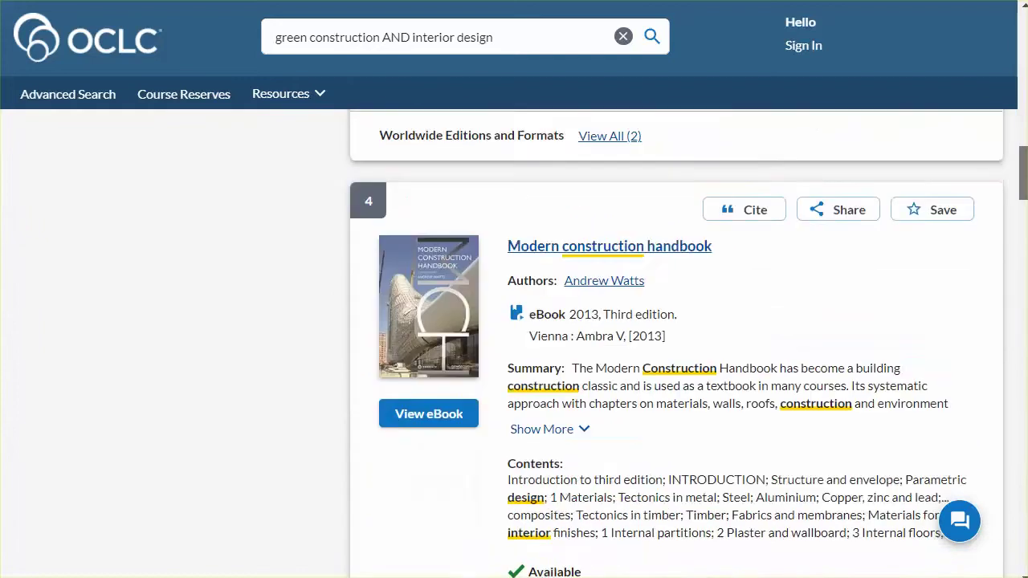
{"action": "scroll", "coordinate": [677, 345], "scroll_direction": "down", "scroll_amount": 9}
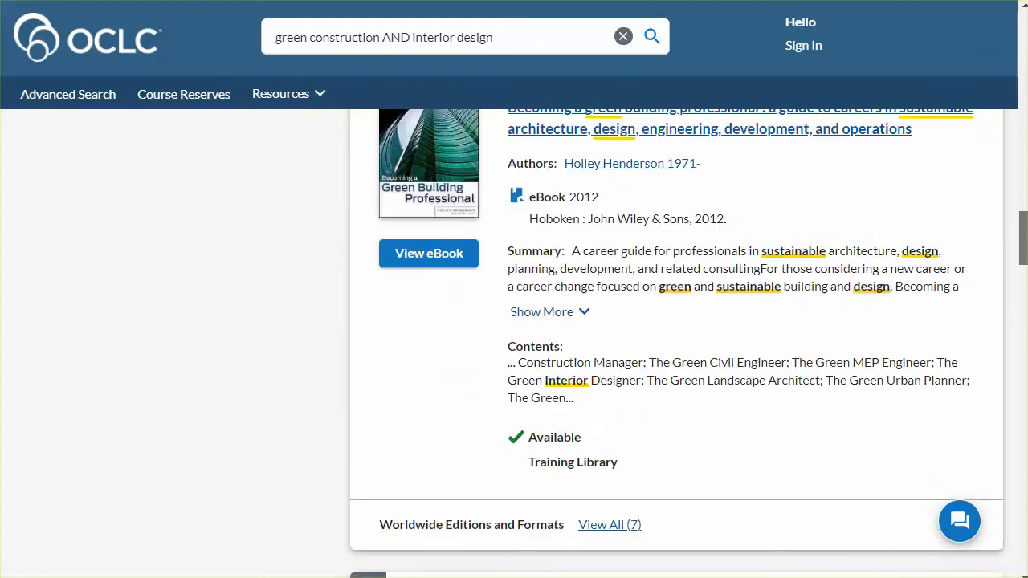
{"action": "scroll", "coordinate": [676, 345], "scroll_direction": "up", "scroll_amount": 20}
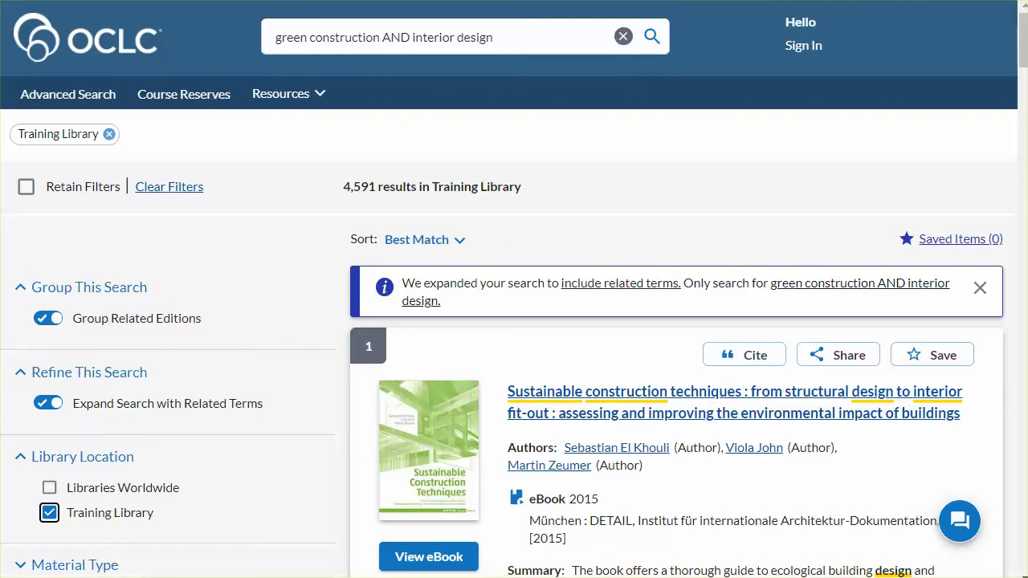
{"action": "key", "text": "space"}
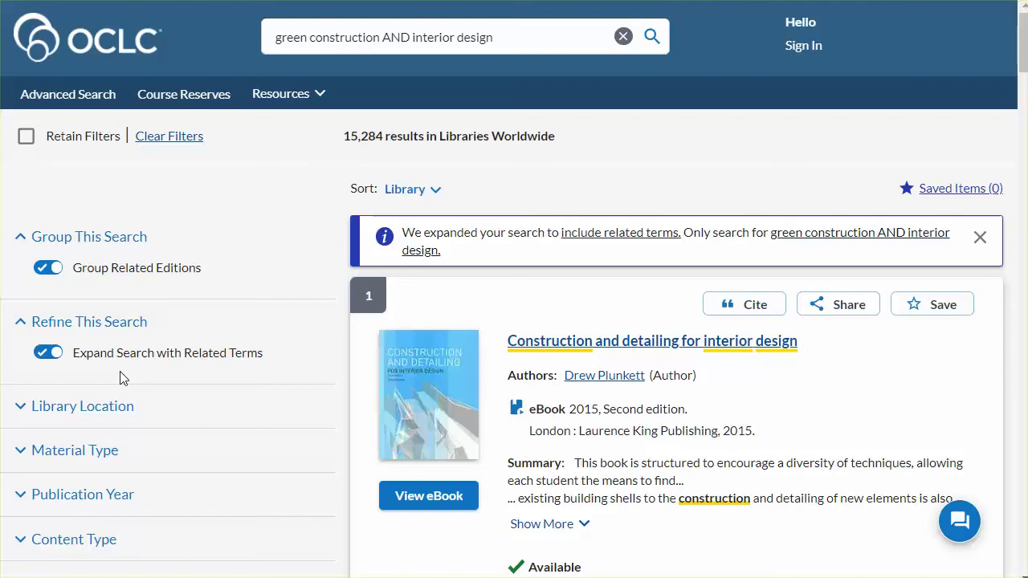
- View the Expanded Search Terms list, including Sustainable construction and Interior decoration
{"action": "left_click", "coordinate": [616, 233]}
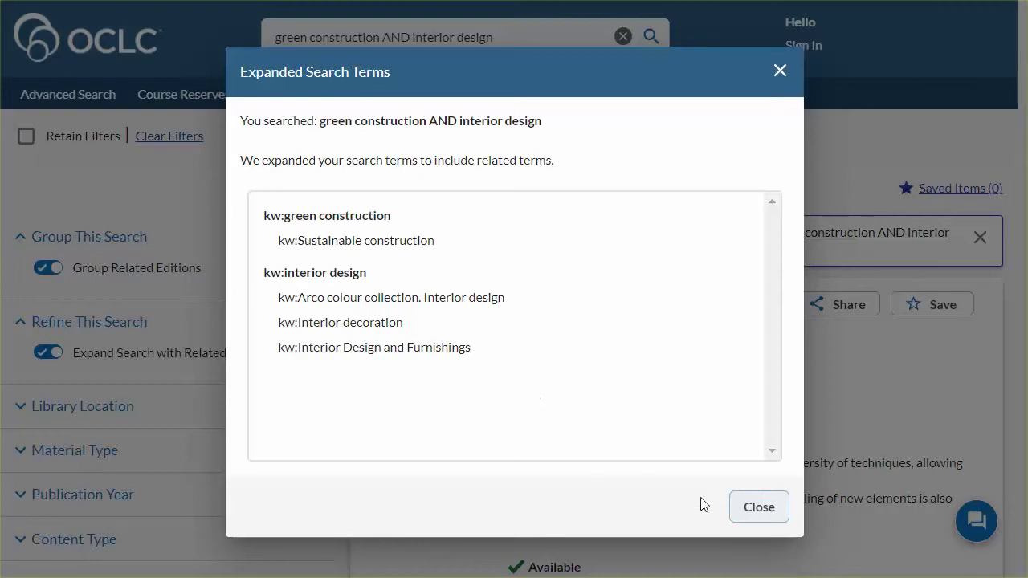
{"action": "left_click", "coordinate": [761, 508]}
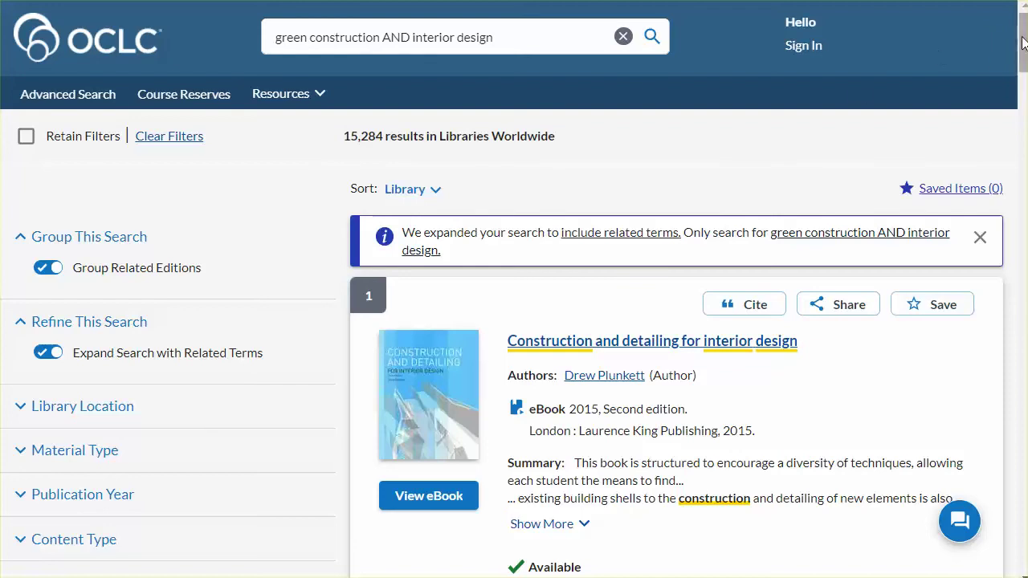
- Apply the Book material-type filter, narrowing to 1,125 worldwide results
{"action": "scroll", "coordinate": [1021, 48], "scroll_direction": "down", "scroll_amount": 3}
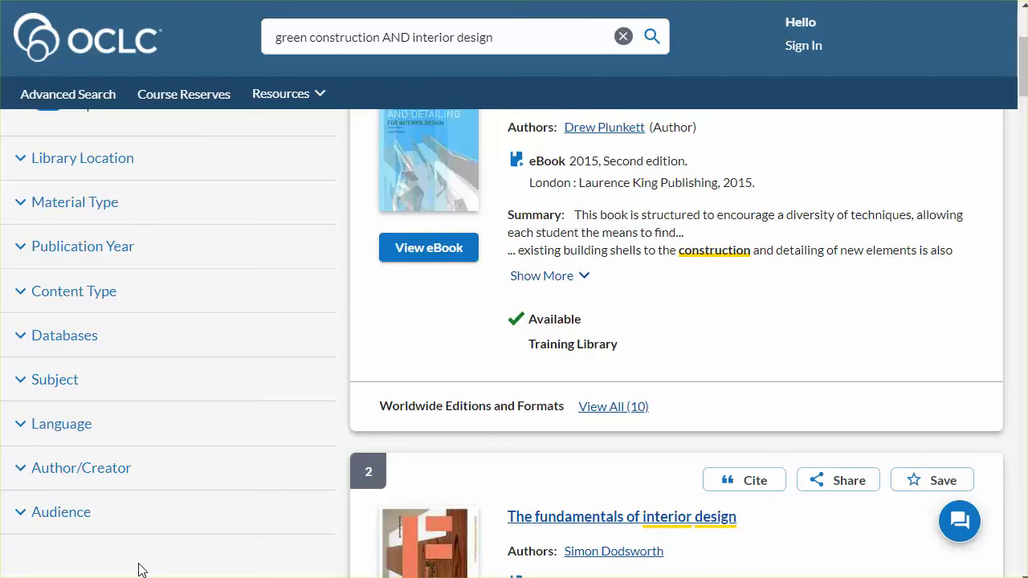
{"action": "left_click", "coordinate": [22, 209]}
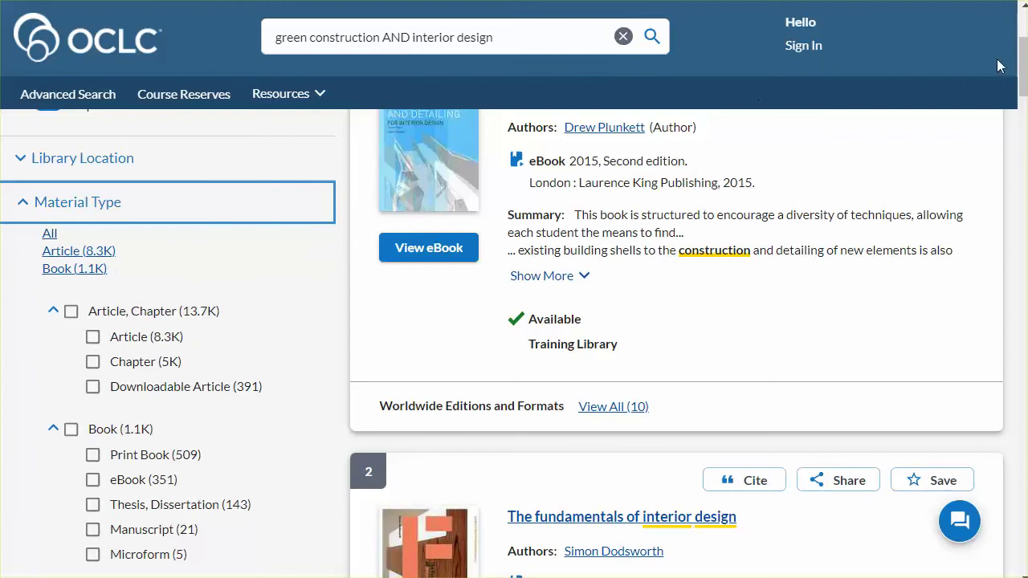
{"action": "left_click_drag", "start_coordinate": [1024, 68], "coordinate": [1025, 76]}
{"action": "scroll", "coordinate": [1026, 76], "scroll_direction": "down", "scroll_amount": 6}
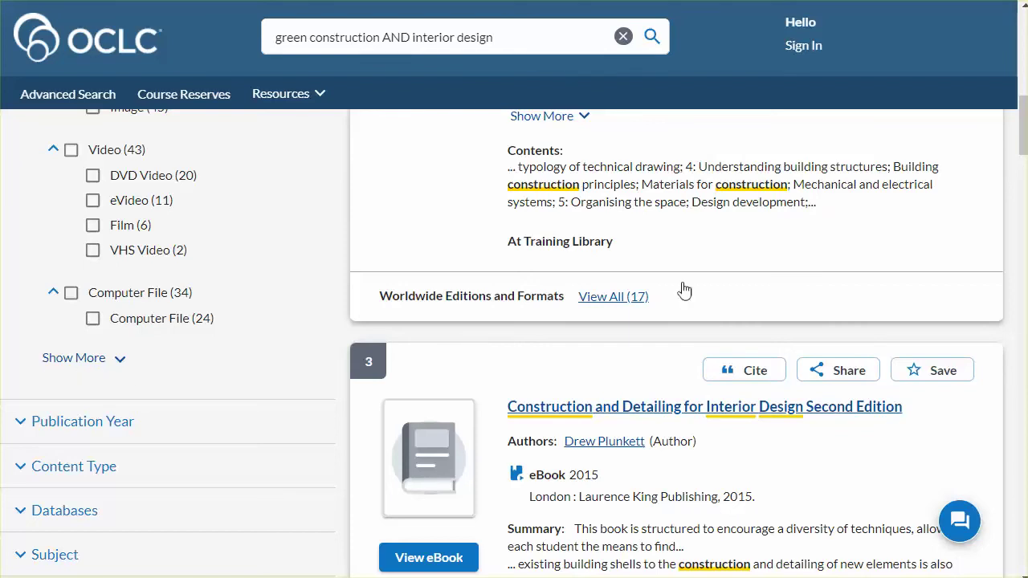
{"action": "left_click_drag", "start_coordinate": [1023, 125], "coordinate": [1022, 81]}
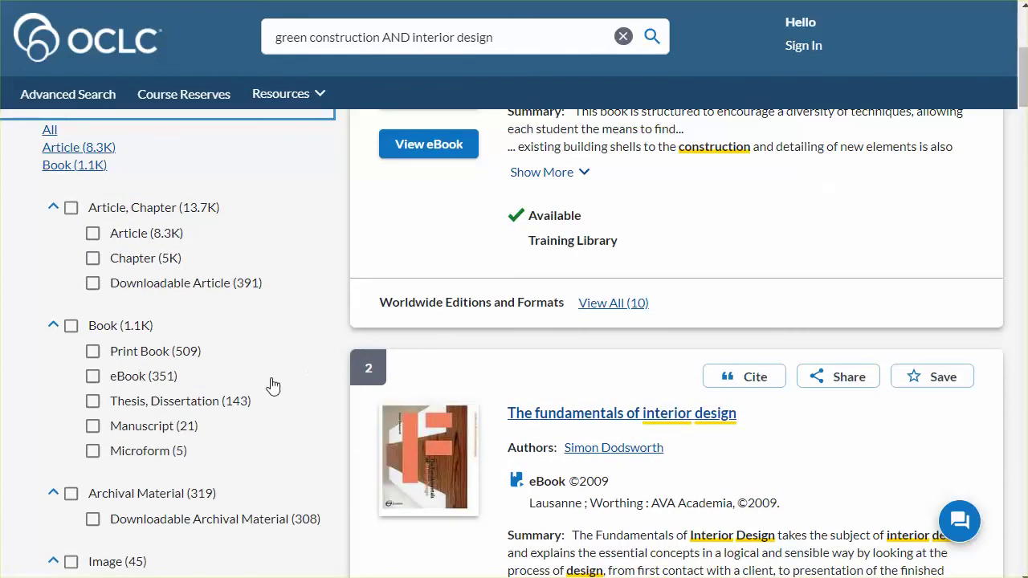
{"action": "left_click", "coordinate": [70, 327]}
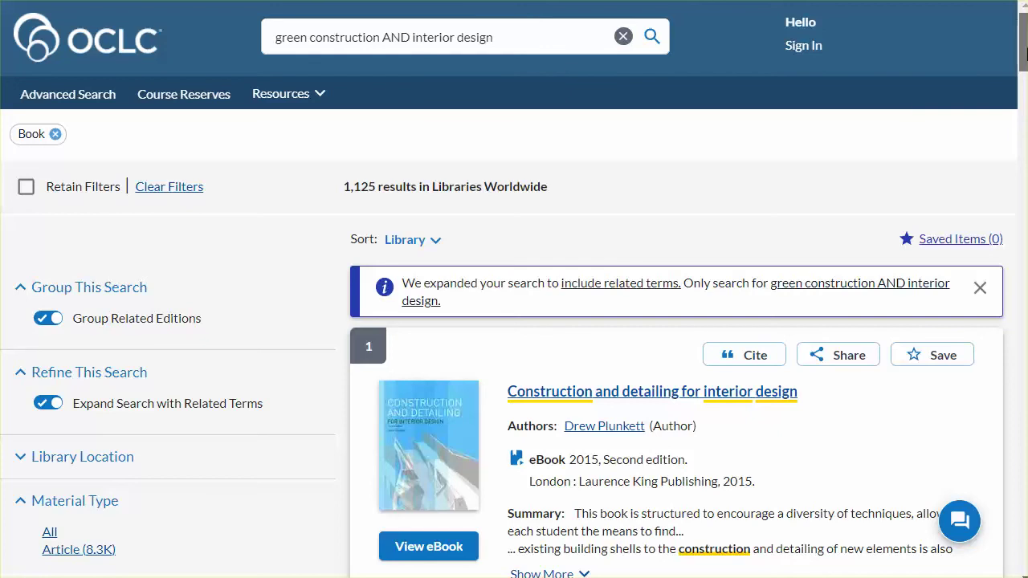
{"action": "left_click_drag", "start_coordinate": [1020, 52], "coordinate": [1018, 165]}
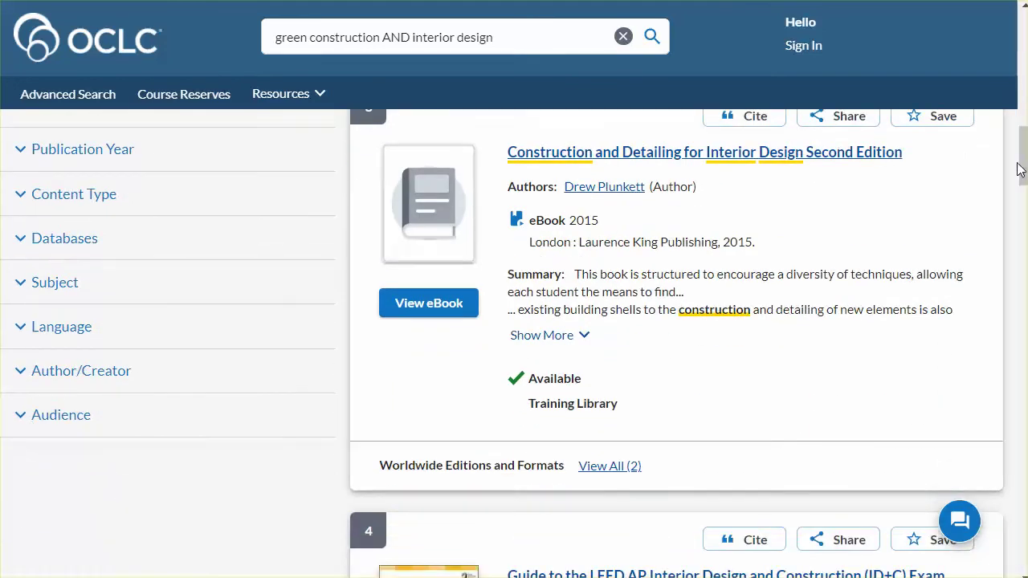
- Add a Last 10 Years (2012–2021) publication-year filter, leaving 568 book results
{"action": "left_click", "coordinate": [18, 152]}
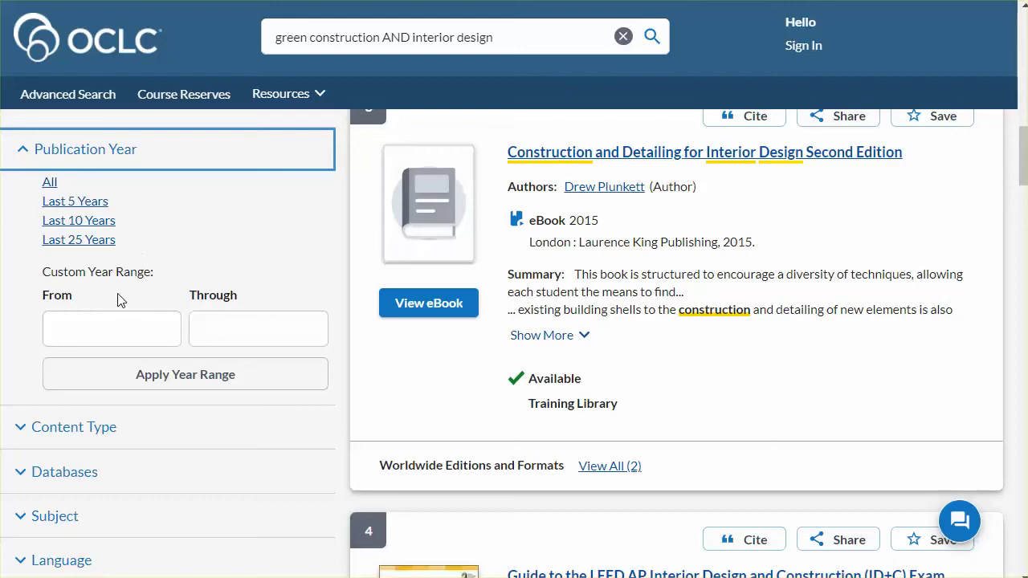
{"action": "left_click", "coordinate": [78, 228]}
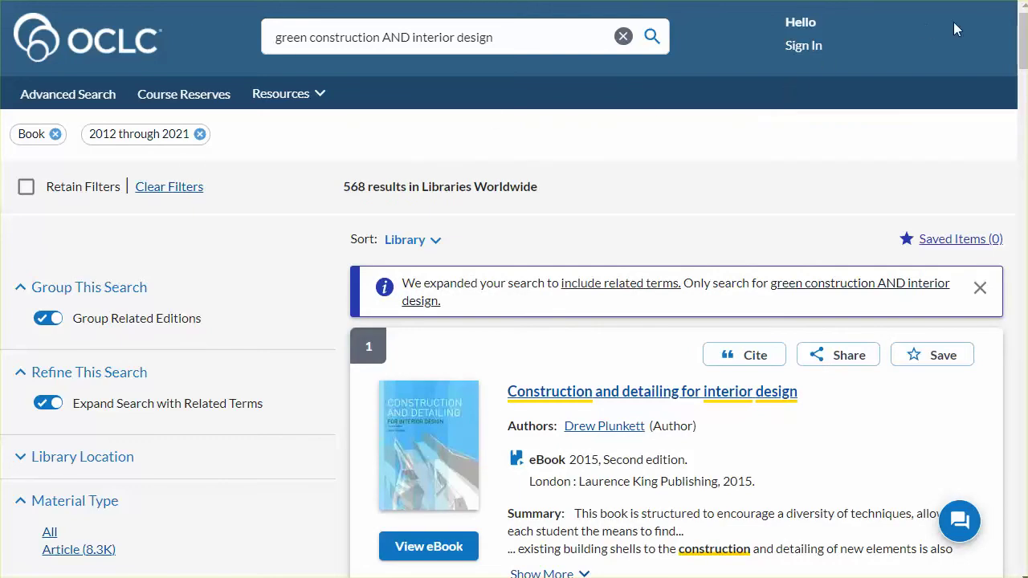
{"action": "left_click_drag", "start_coordinate": [1021, 41], "coordinate": [1018, 167]}
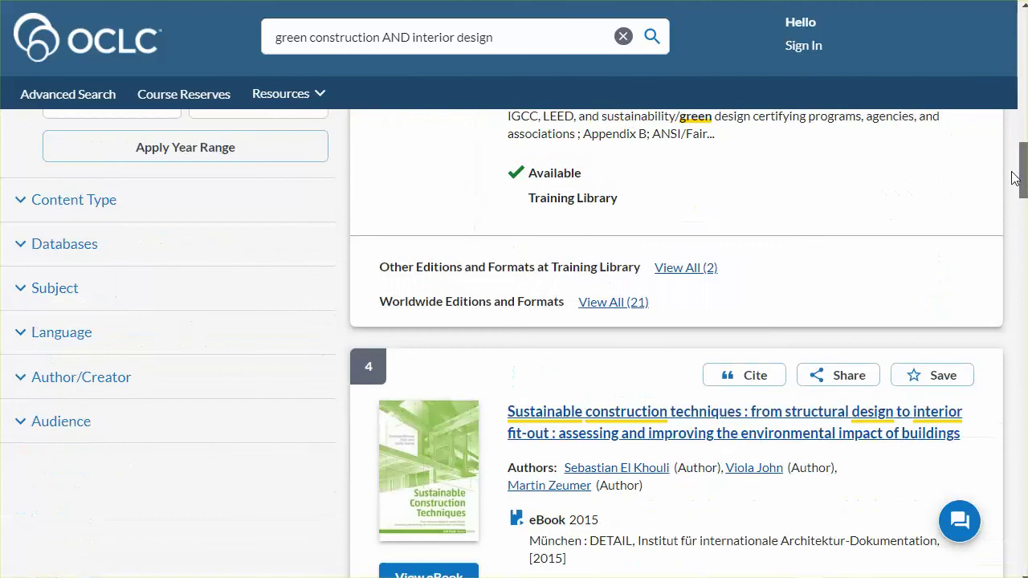
{"action": "left_click", "coordinate": [21, 207]}
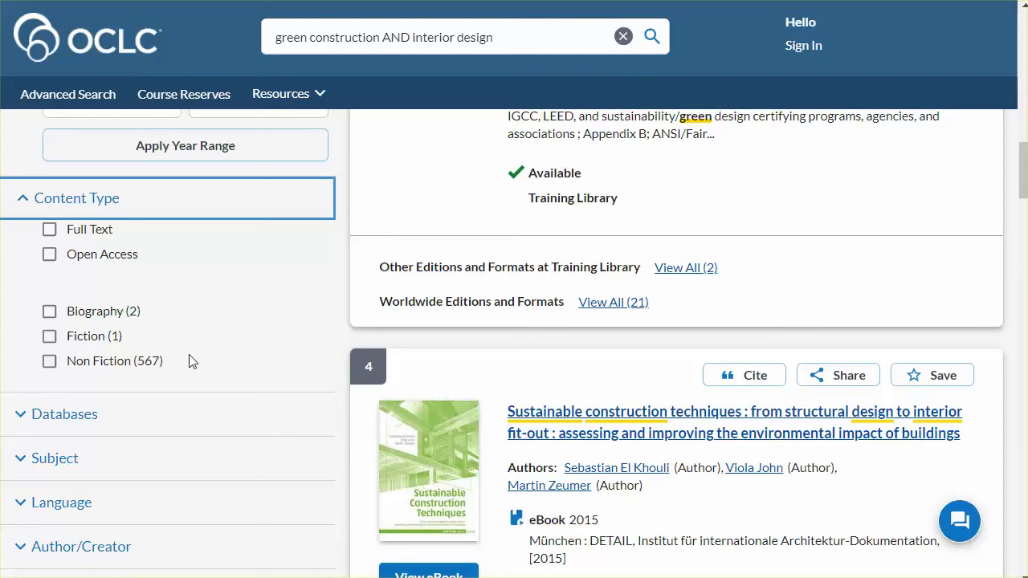
{"action": "left_click", "coordinate": [21, 203]}
{"action": "left_click", "coordinate": [20, 244]}
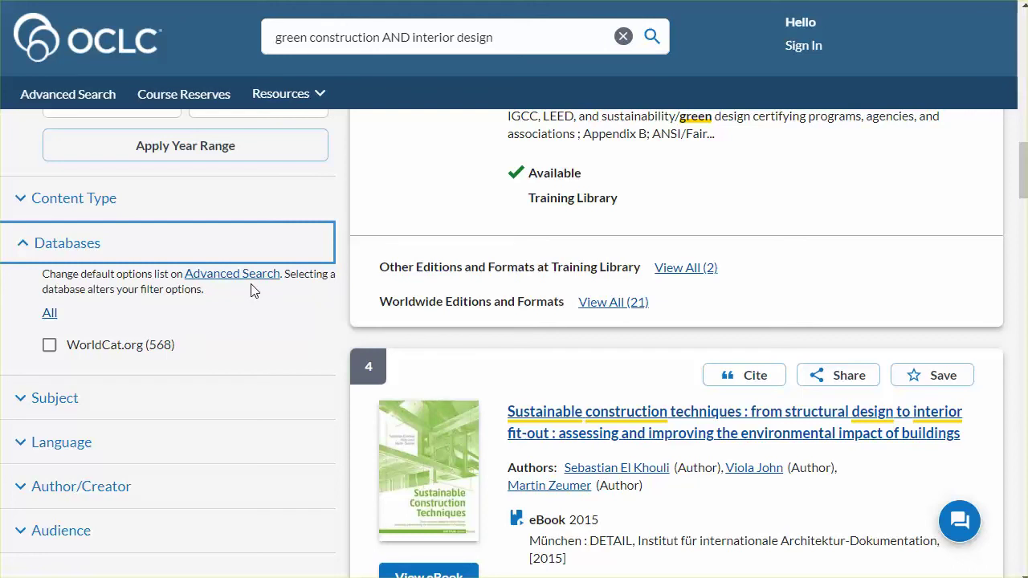
{"action": "left_click", "coordinate": [23, 244]}
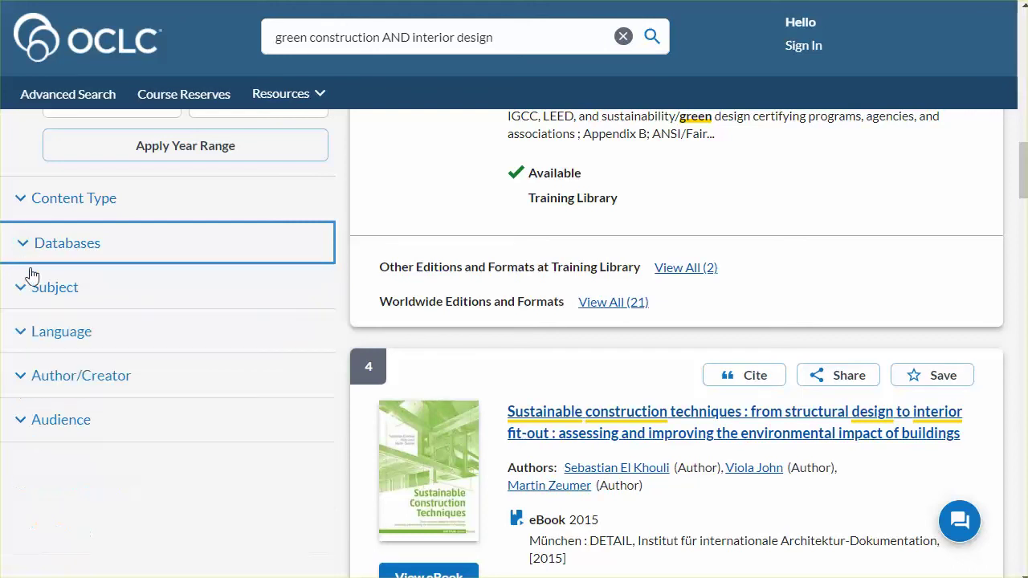
- Add the Art & Architecture subject filter and scroll down the narrowed results
{"action": "left_click", "coordinate": [20, 291]}
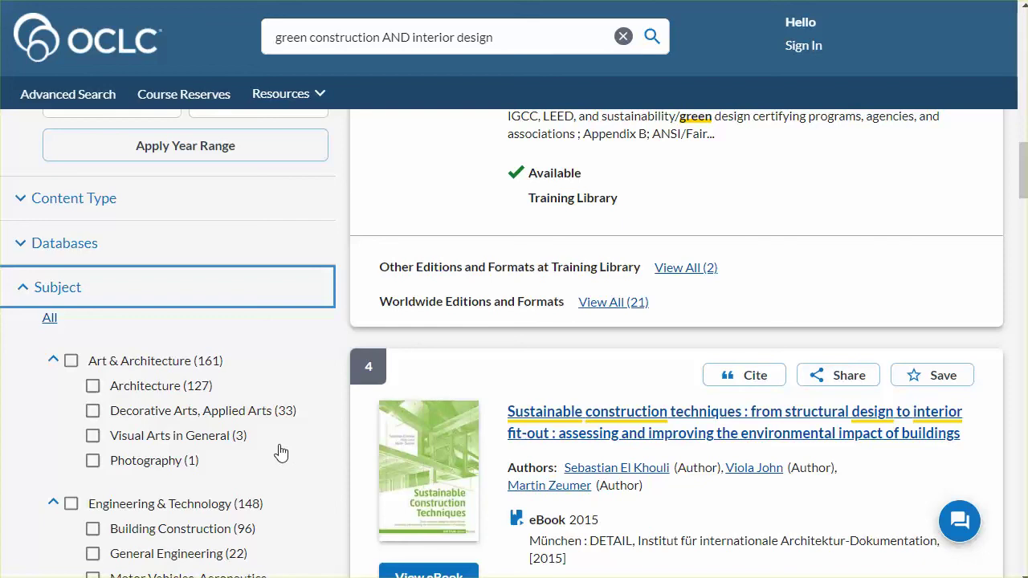
{"action": "left_click", "coordinate": [71, 362]}
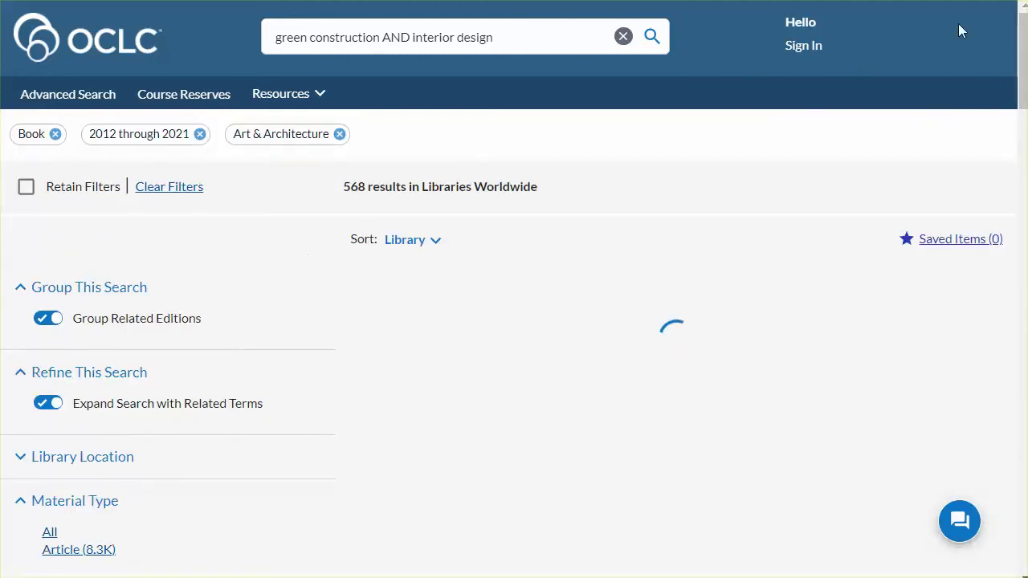
{"action": "scroll", "coordinate": [1022, 65], "scroll_direction": "down", "scroll_amount": 6}
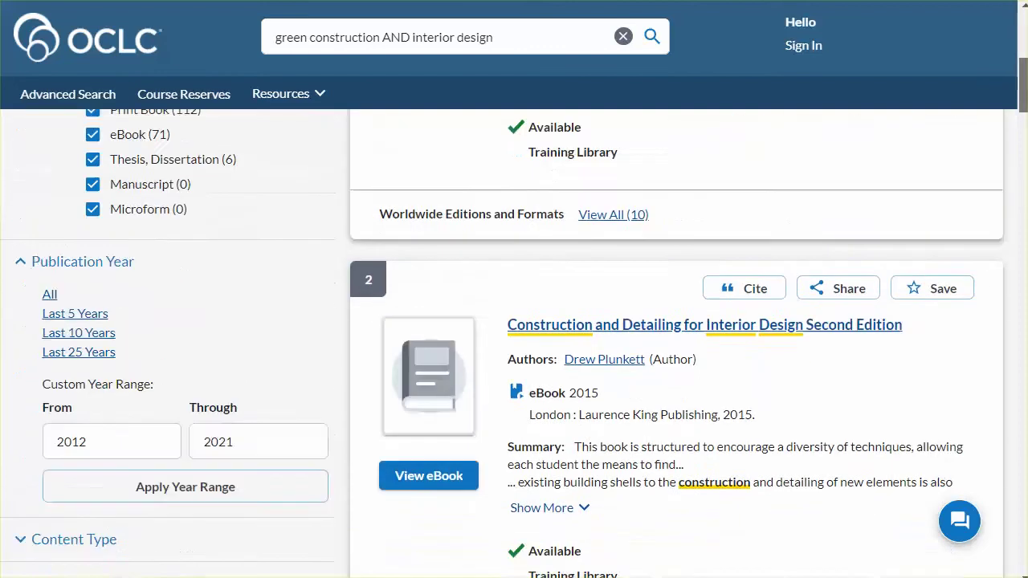
{"action": "scroll", "coordinate": [514, 337], "scroll_direction": "down", "scroll_amount": 8}
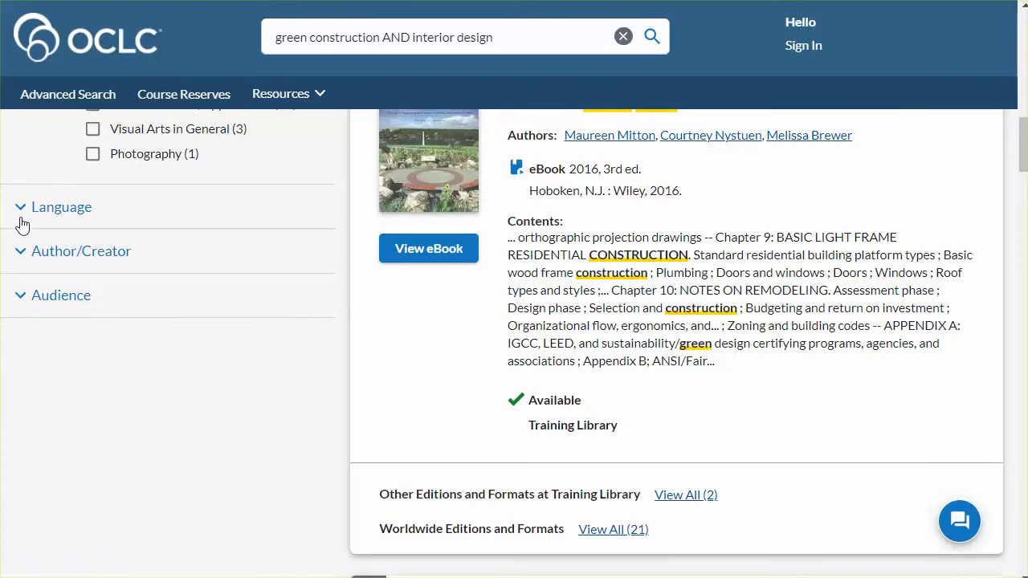
{"action": "left_click", "coordinate": [20, 211]}
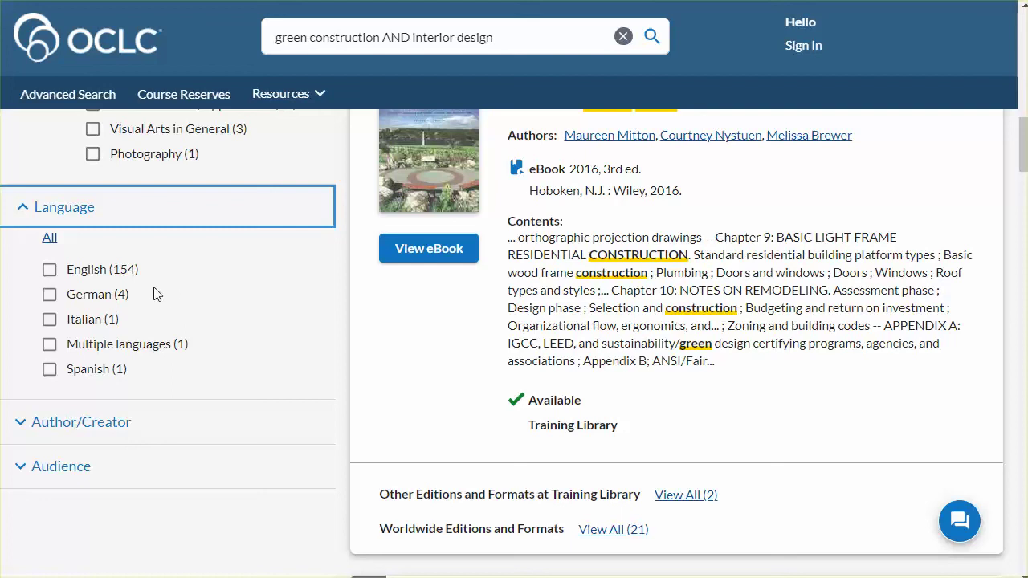
{"action": "left_click", "coordinate": [22, 216]}
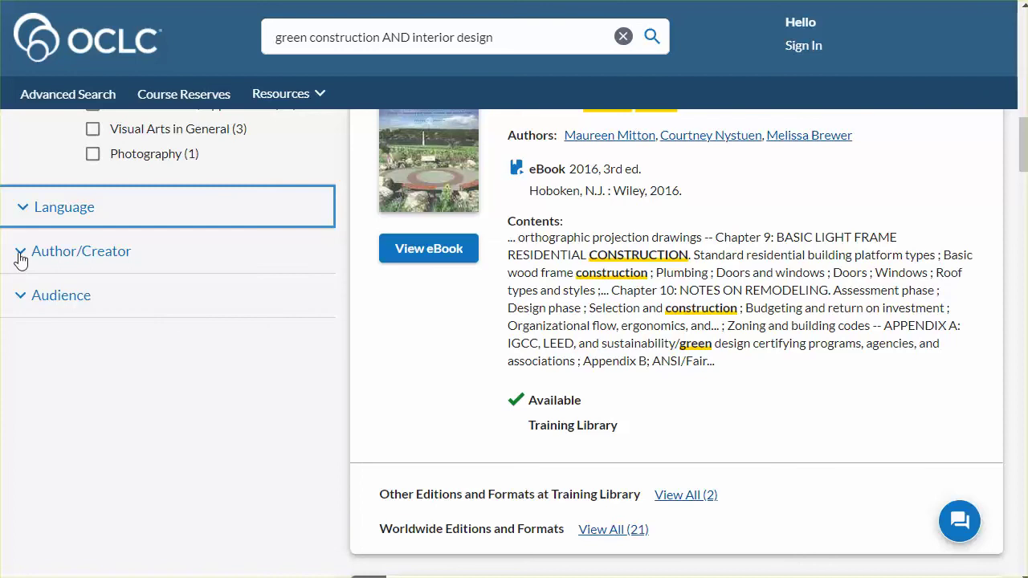
{"action": "left_click", "coordinate": [21, 256]}
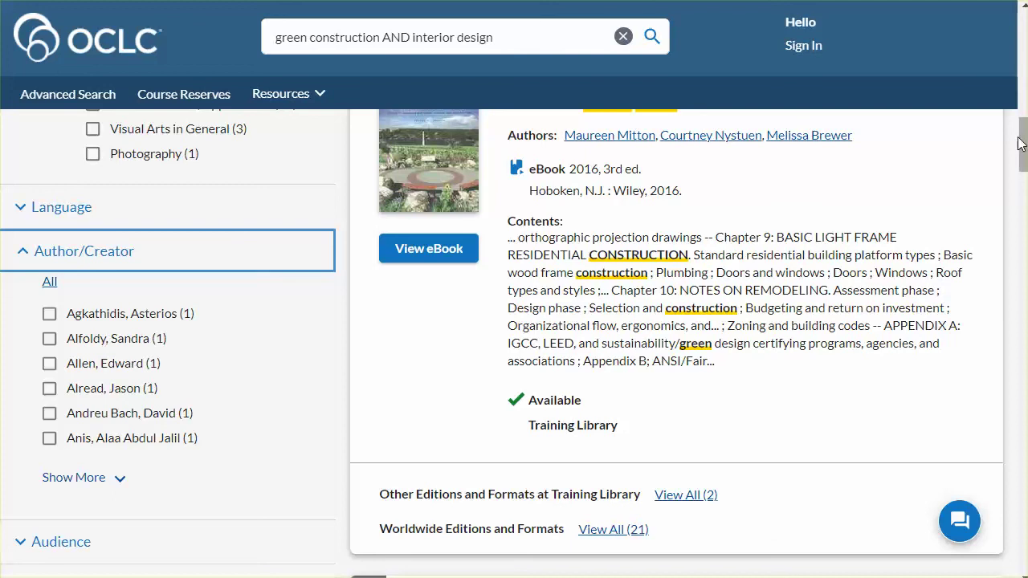
{"action": "scroll", "coordinate": [1026, 166], "scroll_direction": "up", "scroll_amount": 1}
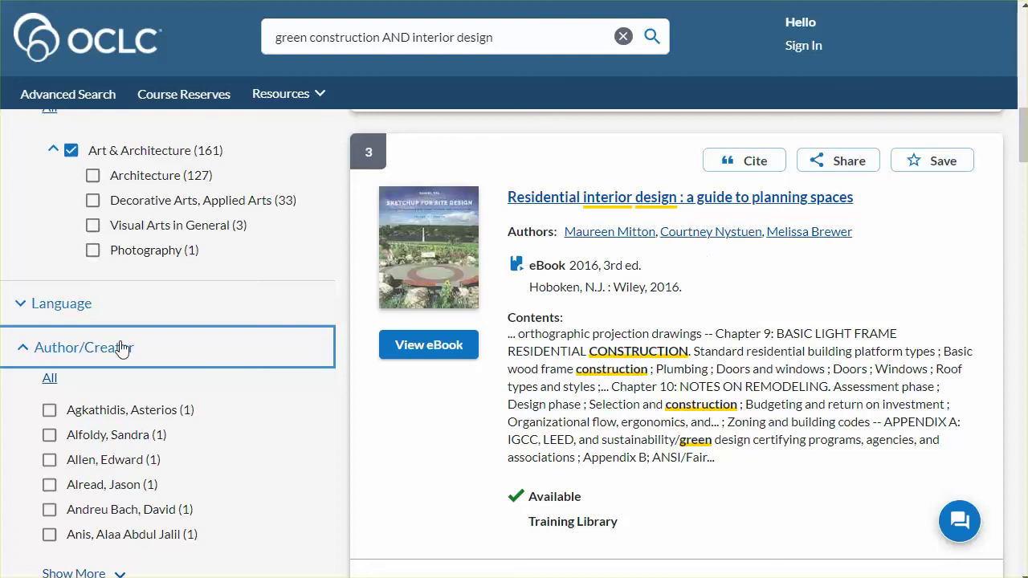
{"action": "left_click", "coordinate": [22, 351]}
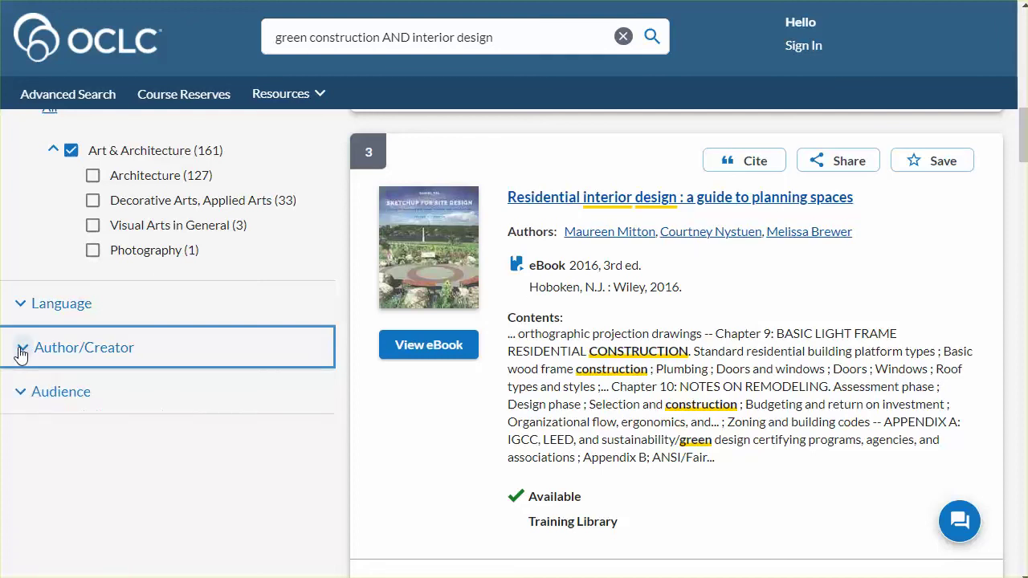
{"action": "left_click", "coordinate": [20, 394]}
{"action": "left_click", "coordinate": [20, 394]}
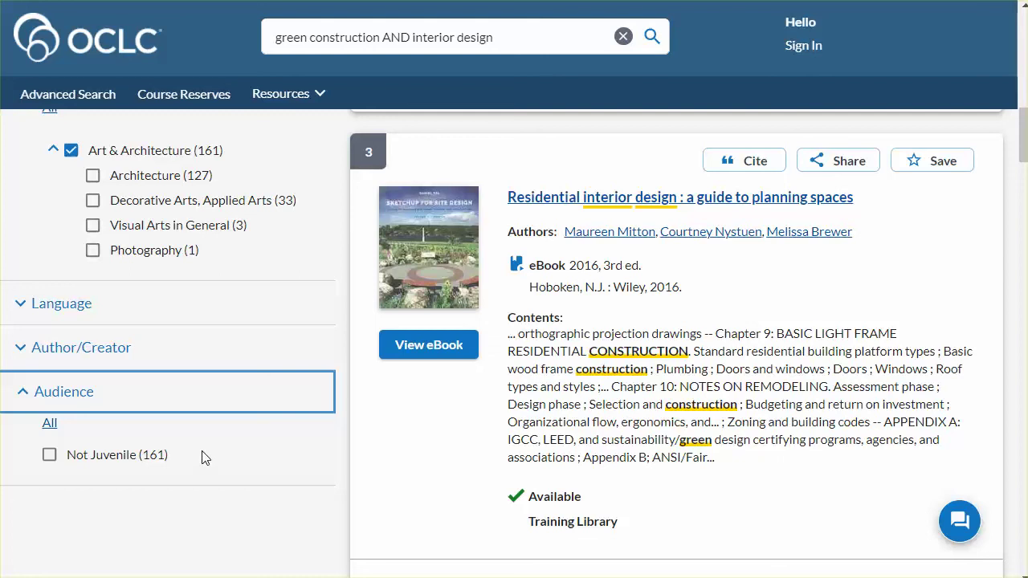
{"action": "left_click", "coordinate": [50, 456]}
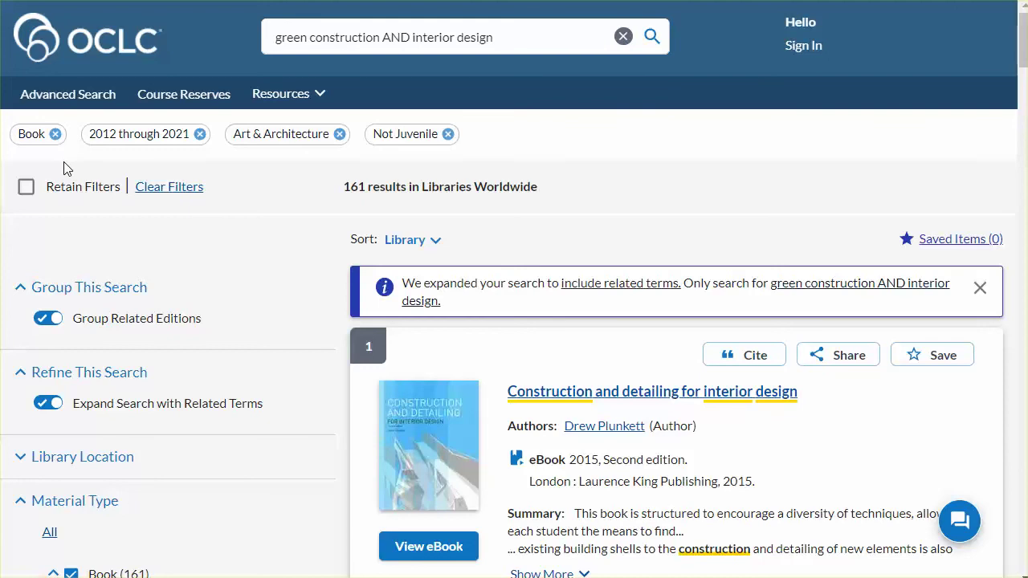
{"action": "left_click", "coordinate": [447, 134]}
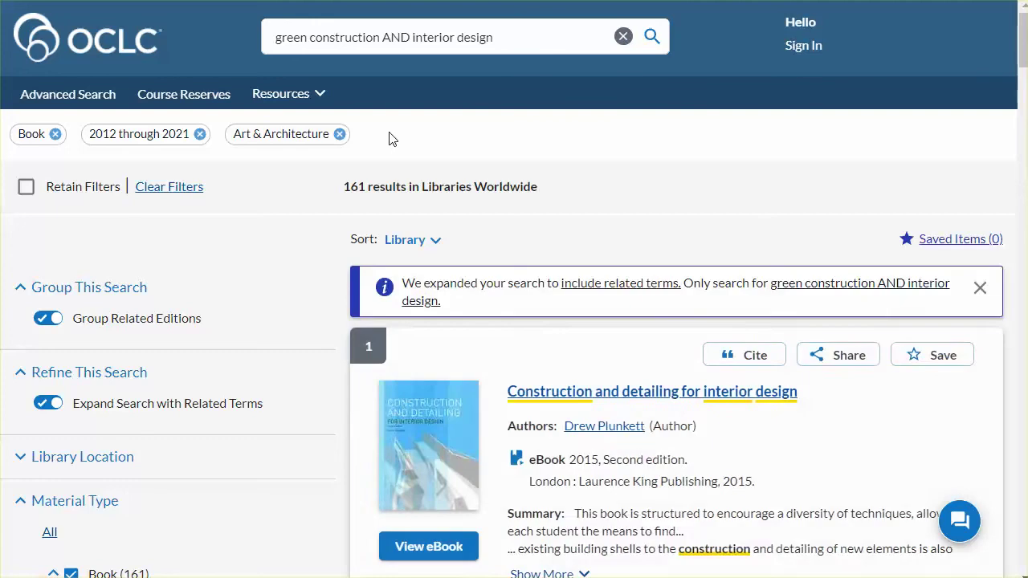
- With filters retained, rerun the search as 'green construction AND interior design OR buildings' (38,928 results)
{"action": "left_click", "coordinate": [27, 188]}
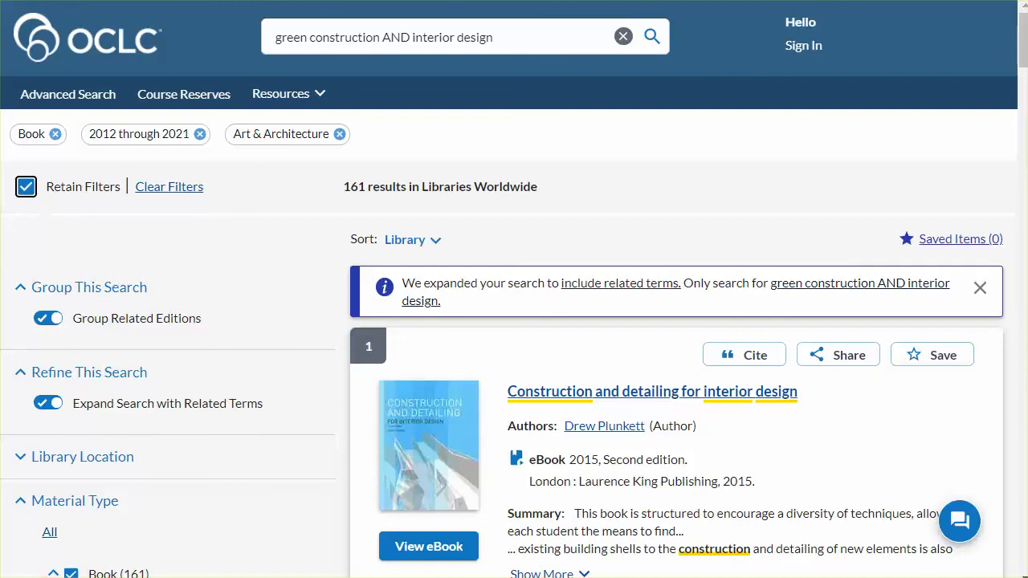
{"action": "left_click", "coordinate": [527, 40]}
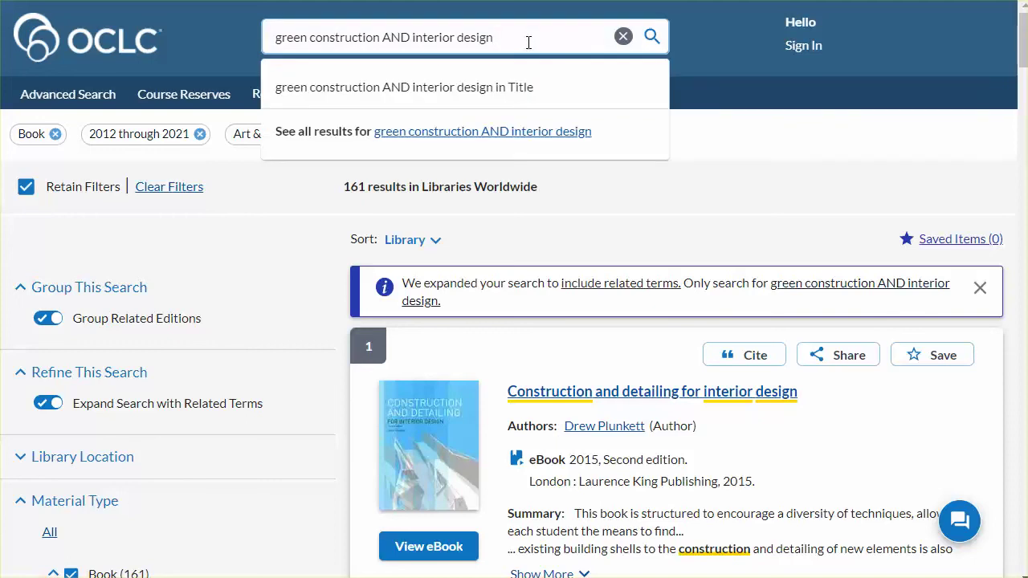
{"action": "type", "text": "OR build"}
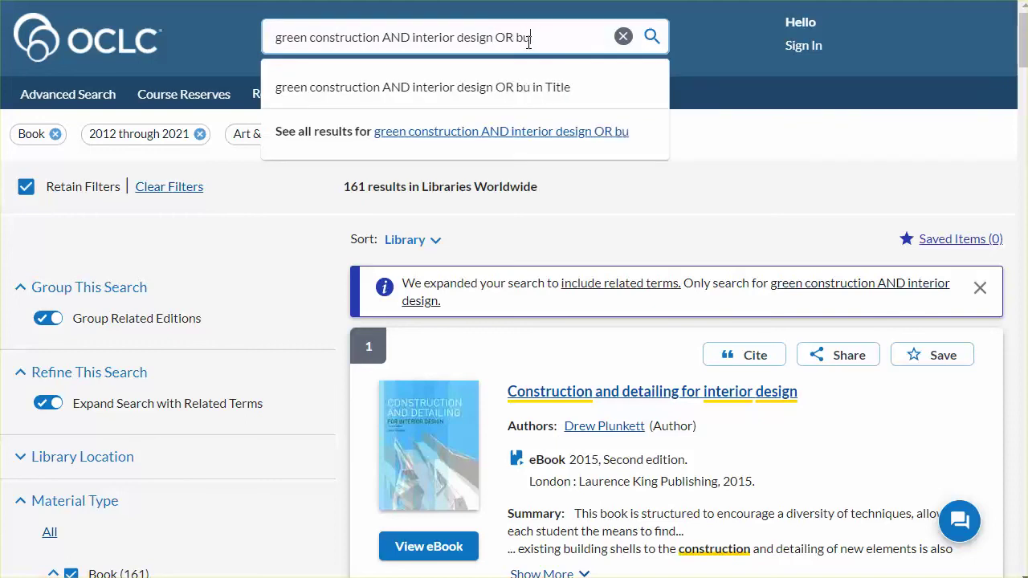
{"action": "type", "text": "gs"}
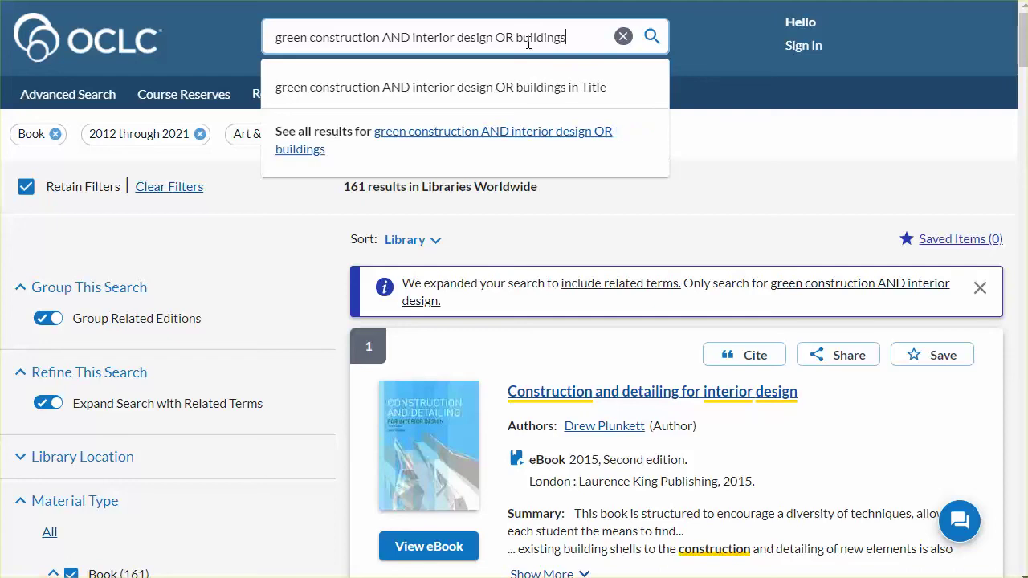
{"action": "key", "text": "Return"}
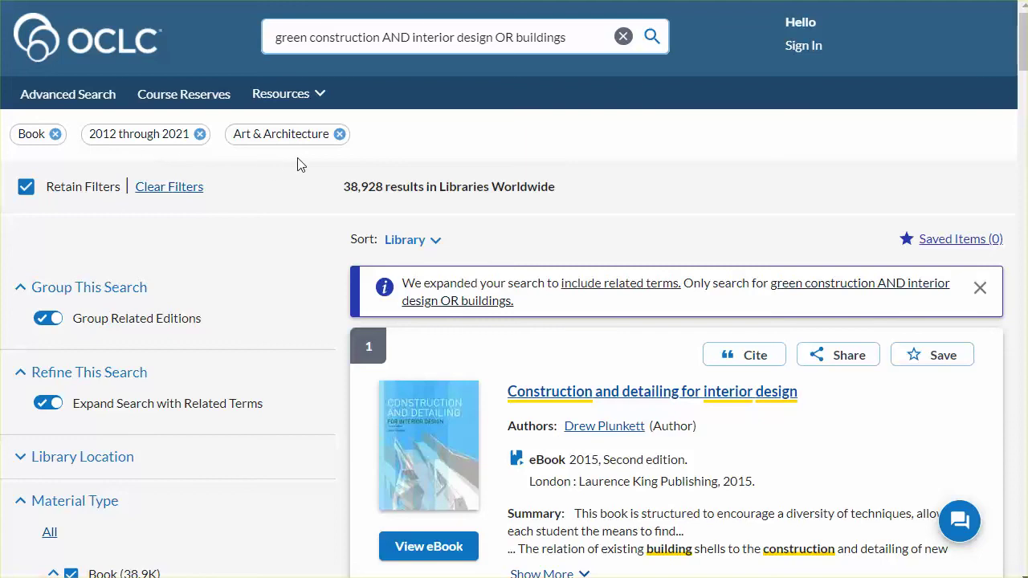
{"action": "scroll", "coordinate": [514, 321], "scroll_direction": "down", "scroll_amount": 4}
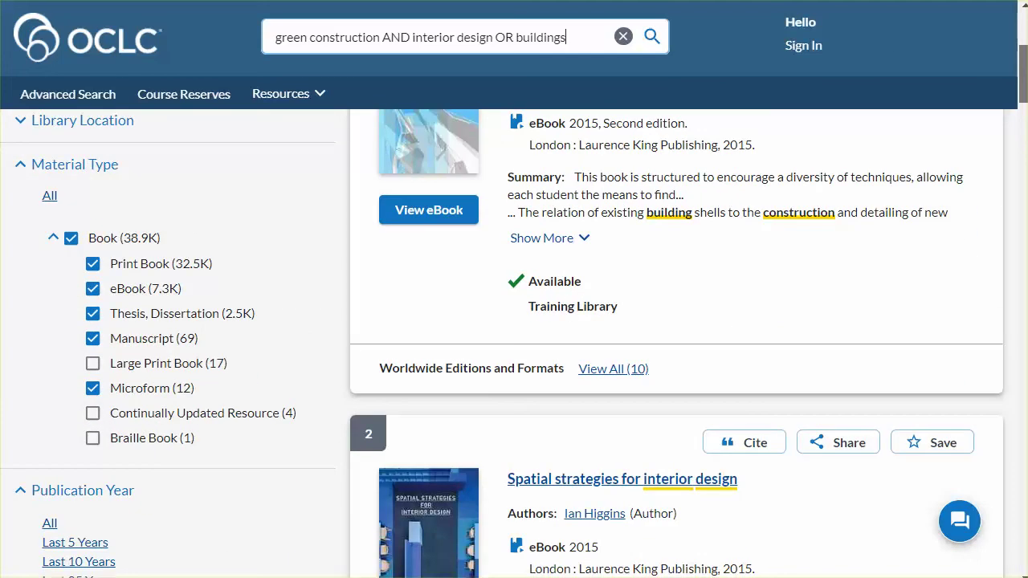
- Return to the top of the results, then advance to the Questions? slide on OCLC Support
{"action": "left_click", "coordinate": [1020, 46]}
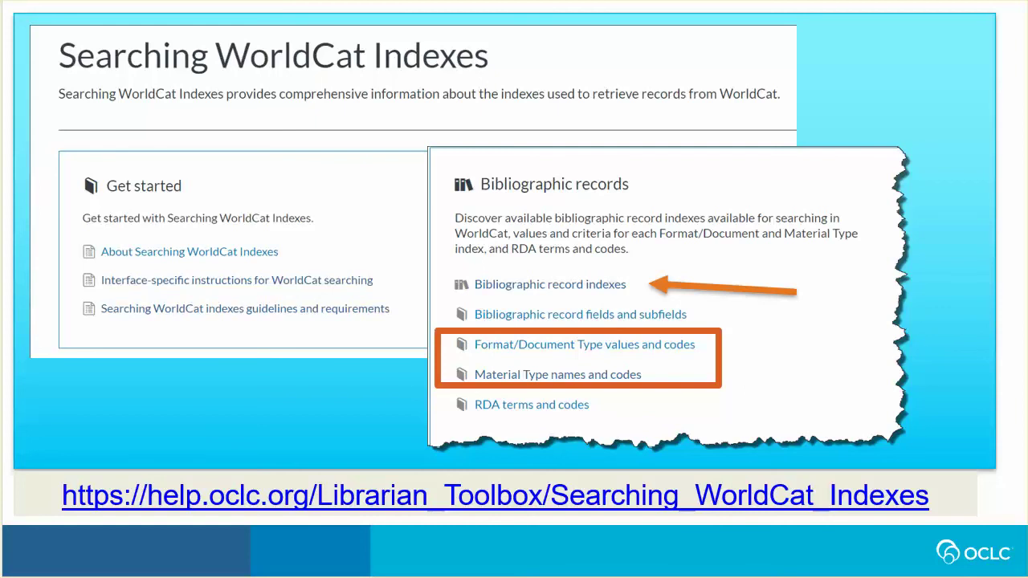
{"action": "key", "text": "Right"}
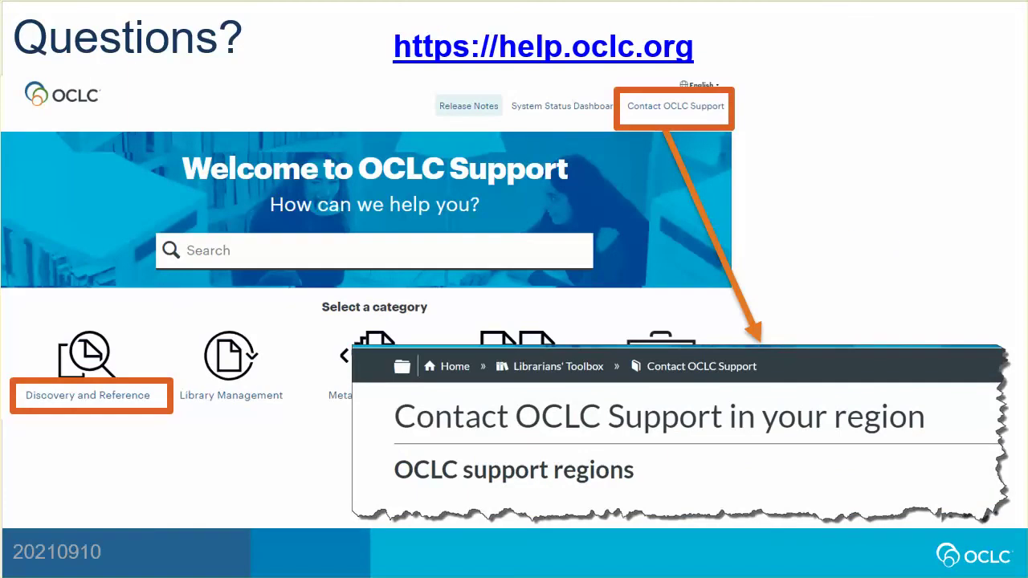